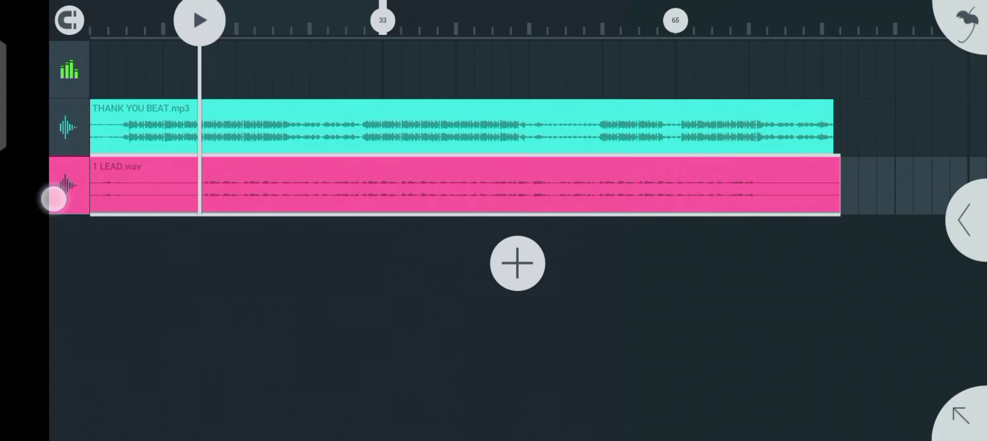
Solo the Audio 2 lead vocal in the track mixer, then play the song briefly and stop
mouse_move(56, 193)
left_mouse_down()
mouse_move(151, 185)
mouse_move(70, 187)
left_mouse_up()
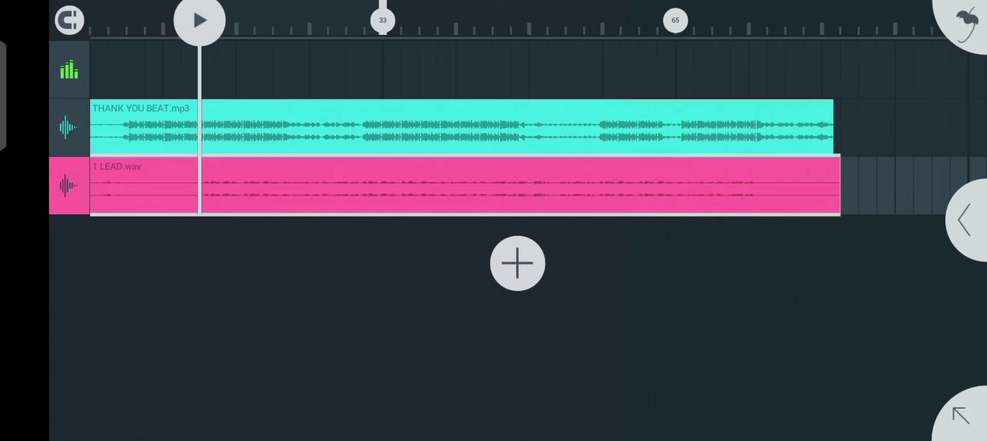
left_click(200, 21)
left_click(67, 185)
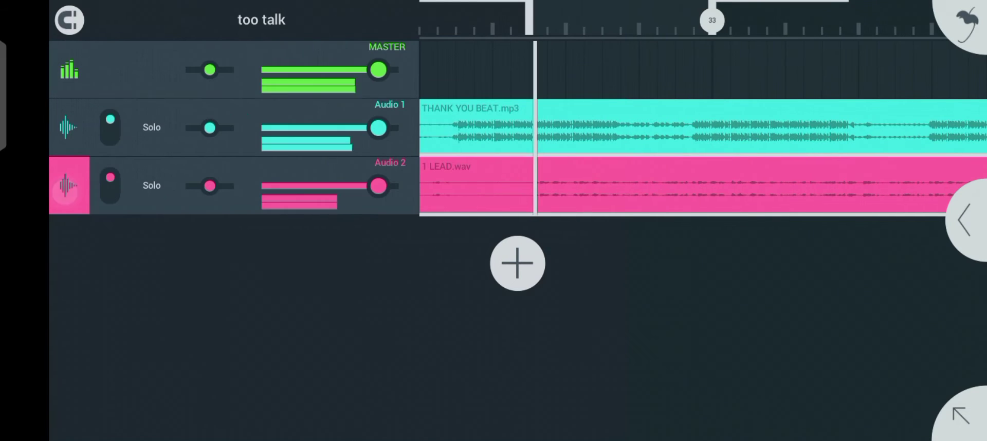
left_click(151, 185)
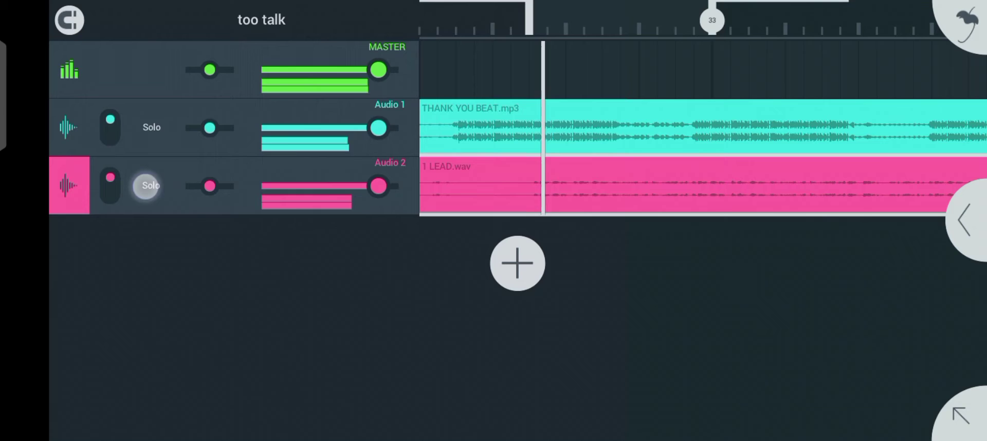
left_click(67, 185)
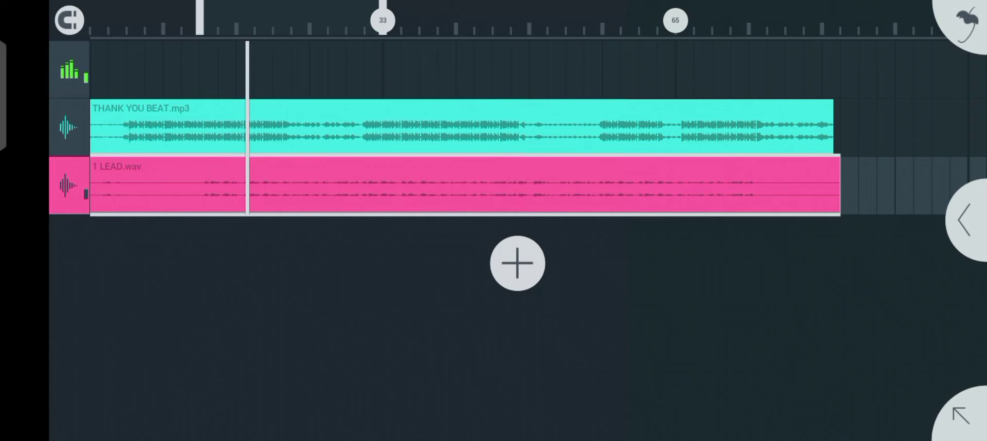
key("space")
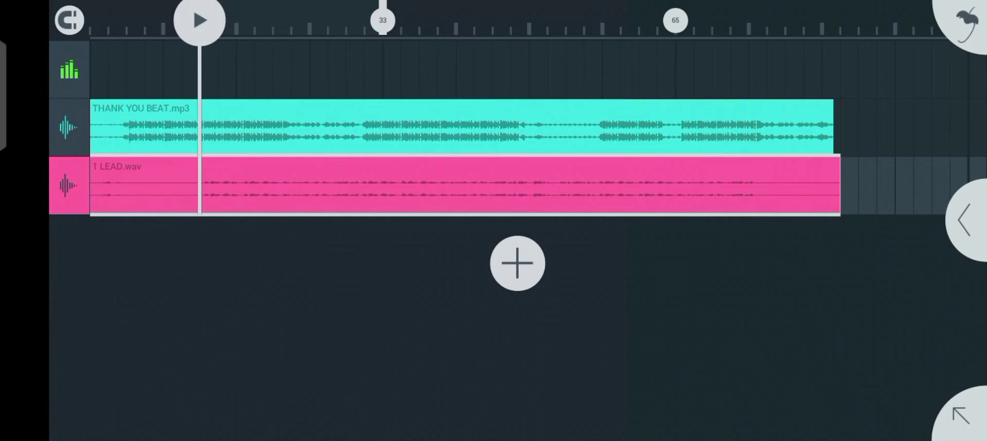
Add the Pitcher module from the MISC list to Audio 2's effects rack
left_click(966, 220)
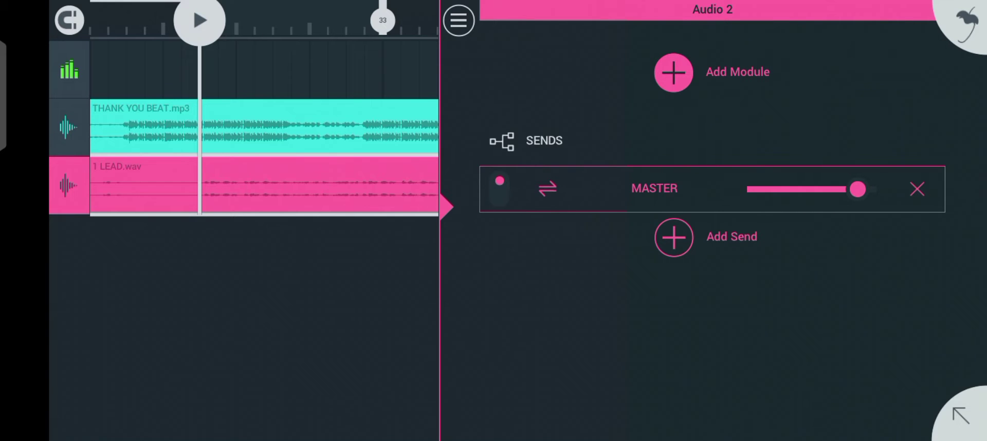
left_click(674, 72)
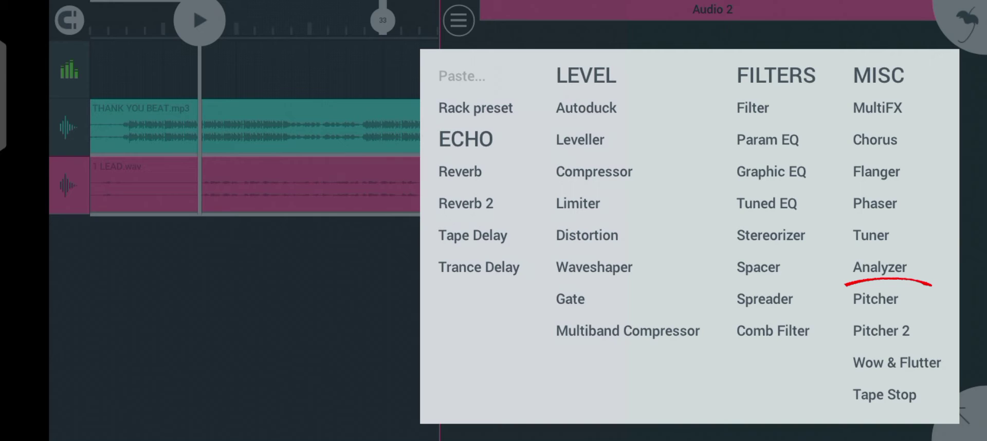
left_click(876, 299)
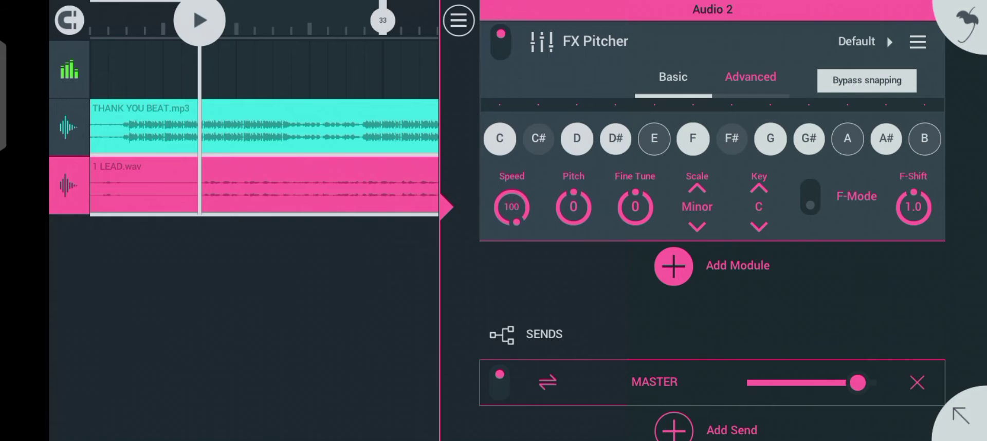
Preview the vocal through the default FX Pitcher, then stop playback
left_click(200, 20)
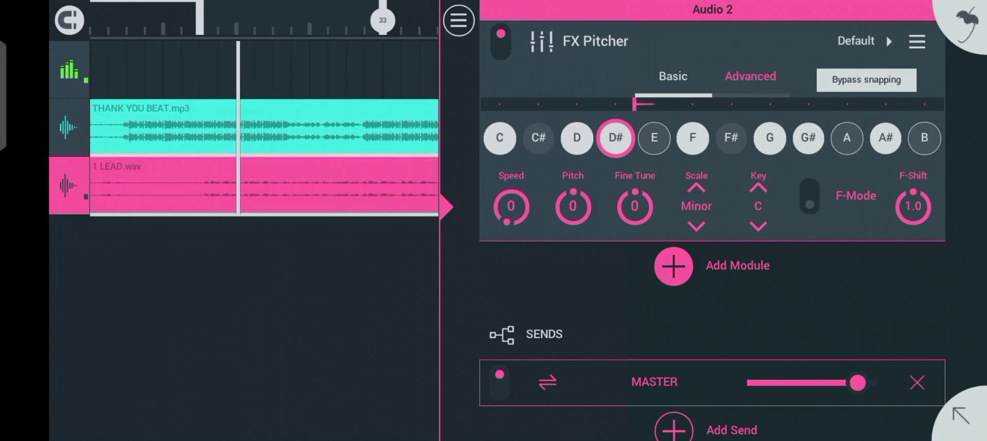
left_click_drag(220, 20, 200, 21)
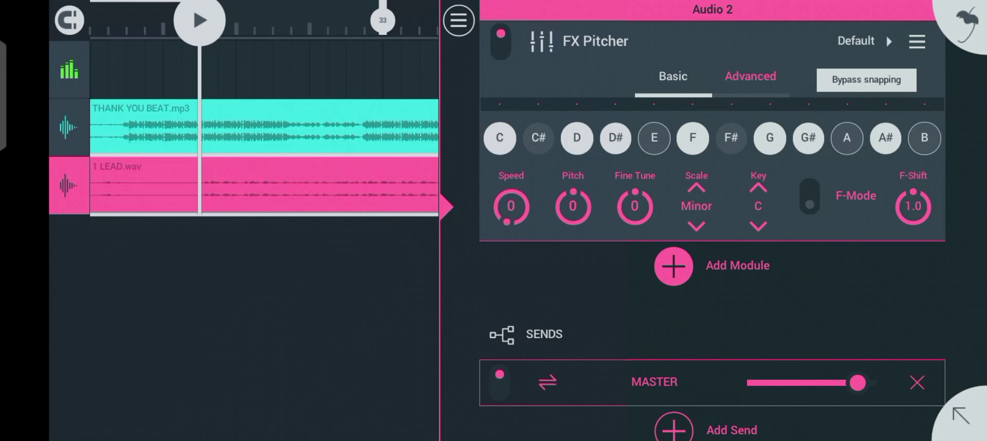
Switch the FX Pitcher scale to Major in key C and play the vocal
left_click(697, 206)
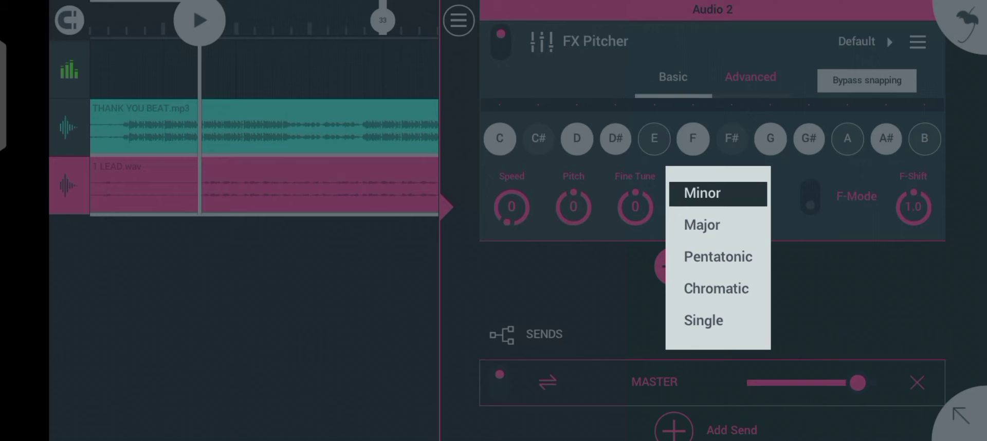
left_click(702, 225)
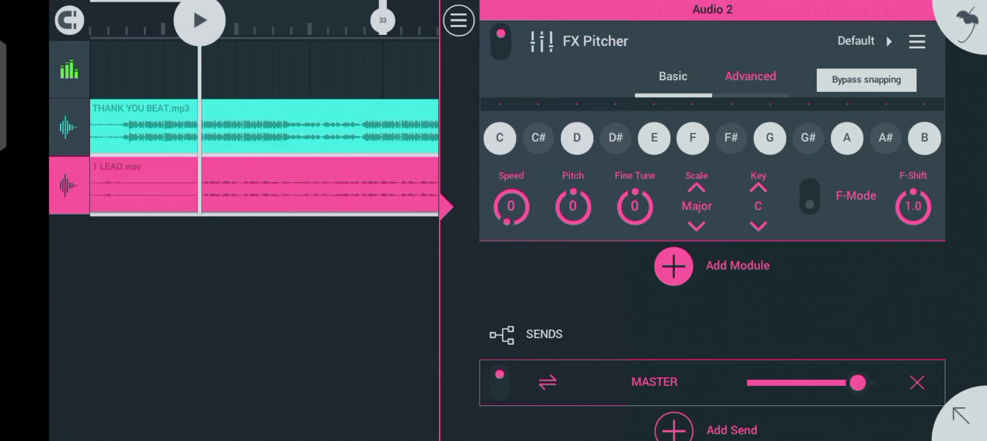
left_click_drag(199, 21, 201, 21)
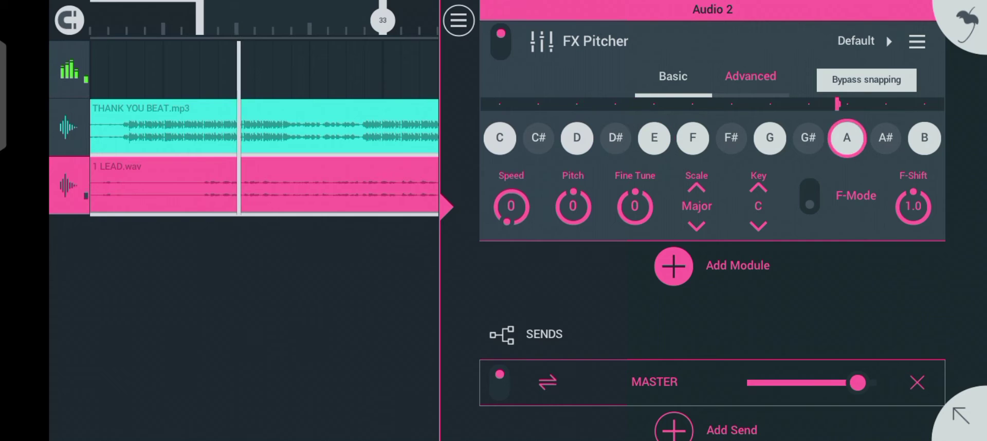
Audition the vocal while raising the Pitcher correction Speed up to 100
key("space")
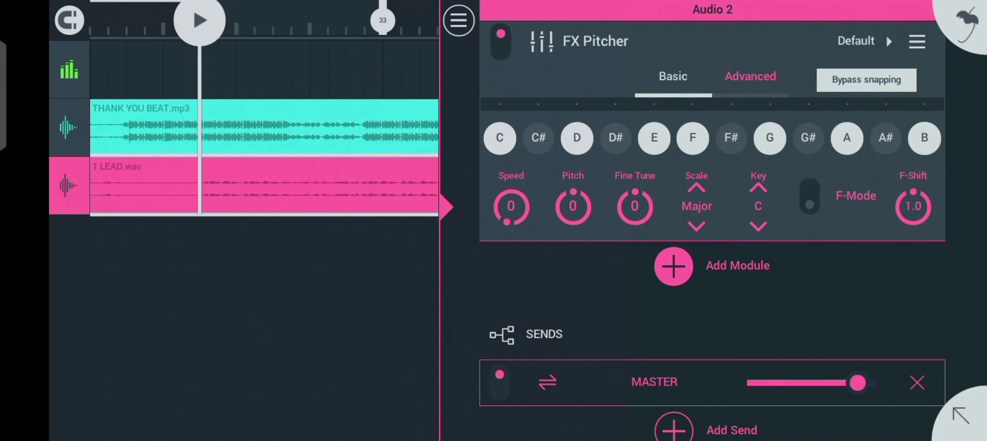
left_click(200, 21)
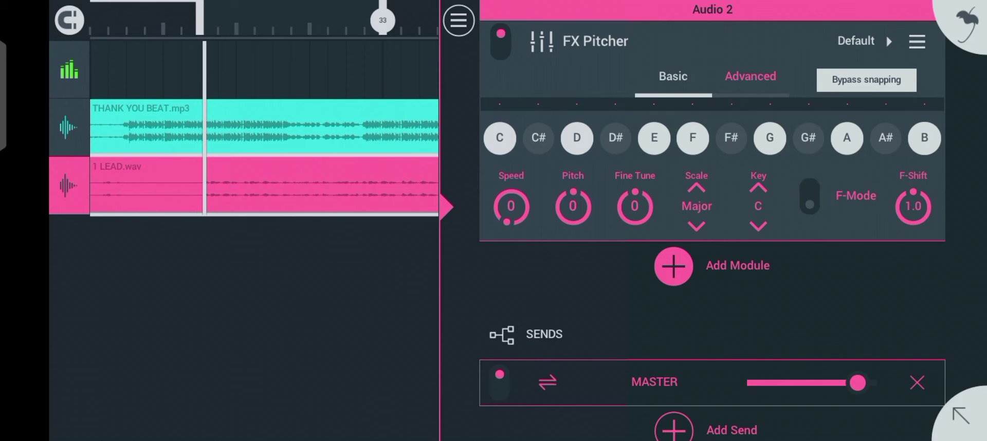
mouse_move(475, 170)
left_mouse_down()
mouse_move(479, 180)
mouse_move(458, 157)
left_mouse_up()
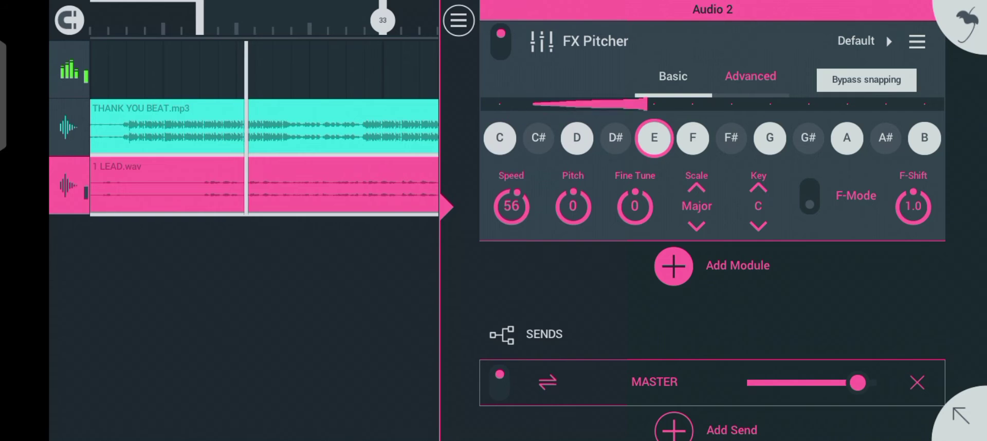
left_click_drag(479, 144, 476, 146)
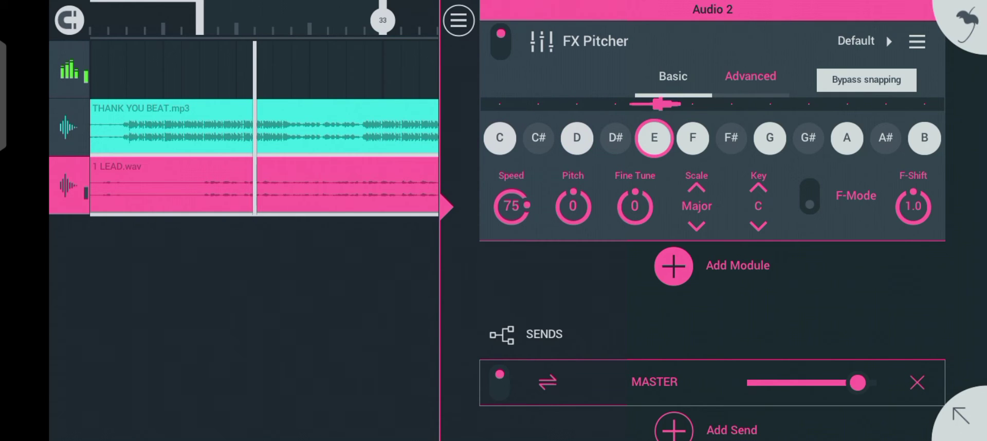
left_click_drag(474, 110, 491, 162)
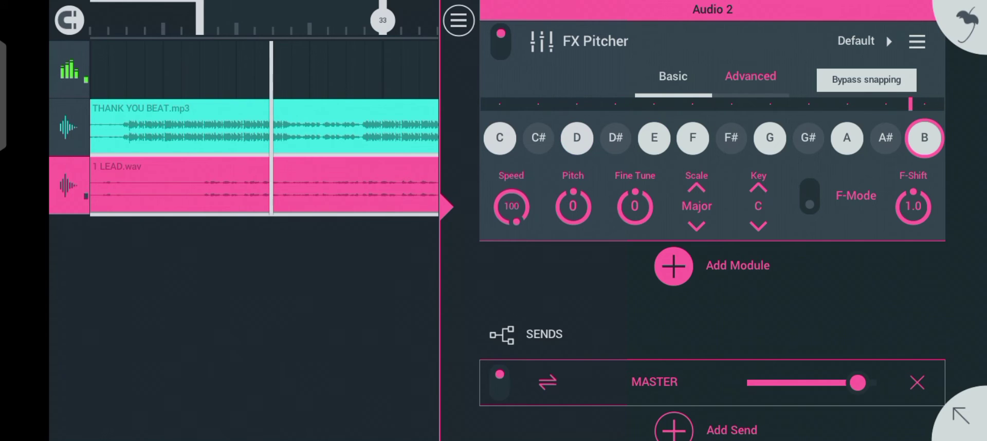
left_click_drag(225, 23, 200, 21)
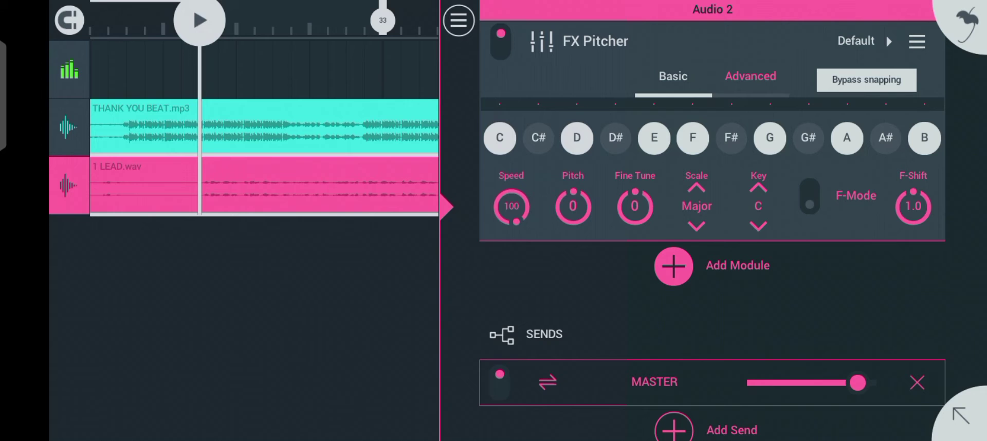
Bring the correction Speed down from about 63 to 44 while the vocal plays
left_click_drag(494, 281, 490, 259)
left_click(200, 21)
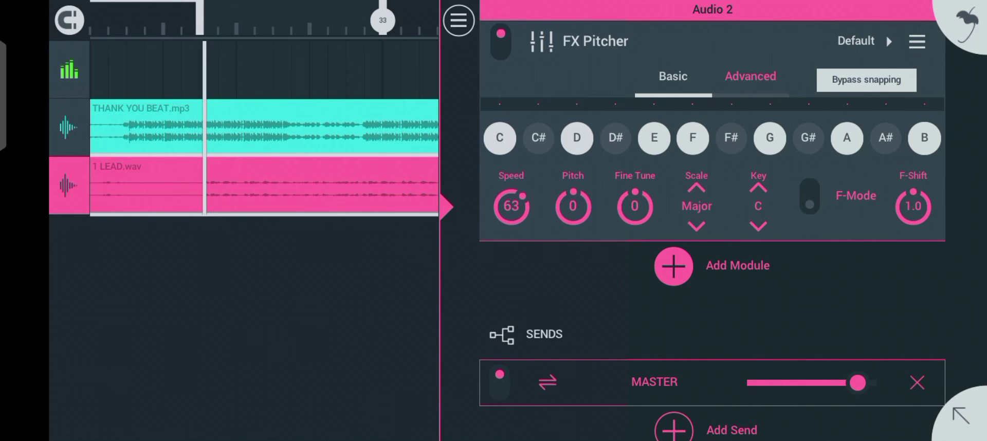
left_click_drag(502, 203, 484, 272)
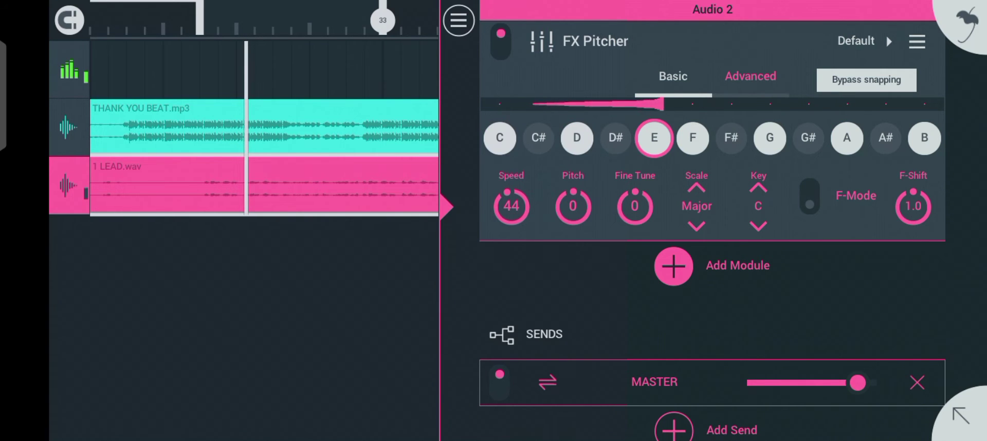
key("space")
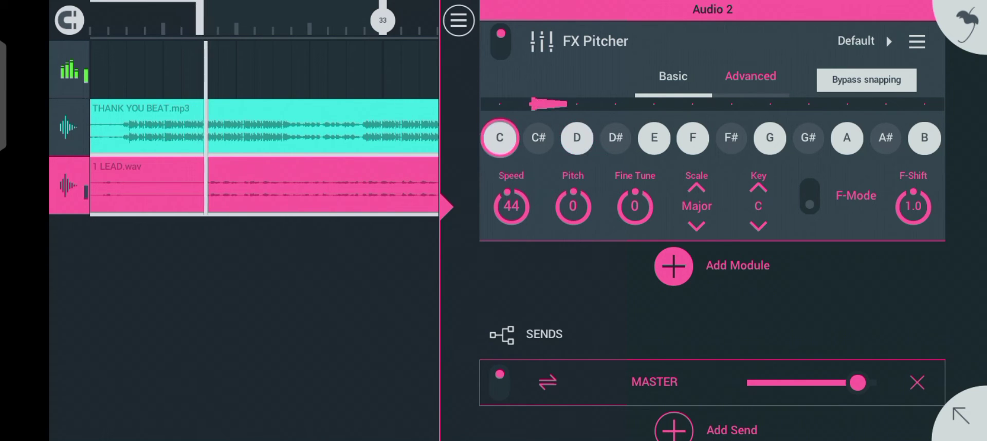
Adjust the Pitcher Fine Tune knob, resetting it to 50, until it reads 36
mouse_move(646, 199)
left_mouse_down()
mouse_move(680, 177)
mouse_move(641, 210)
mouse_move(693, 178)
left_mouse_up()
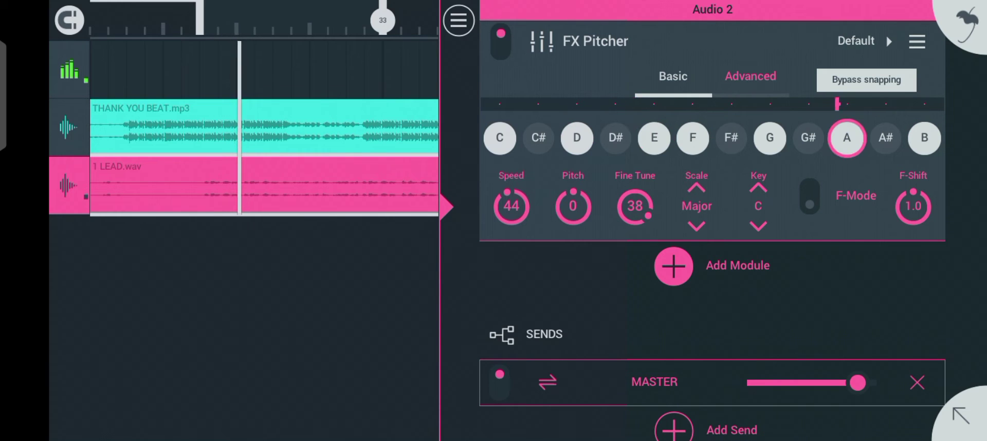
double_click(636, 208)
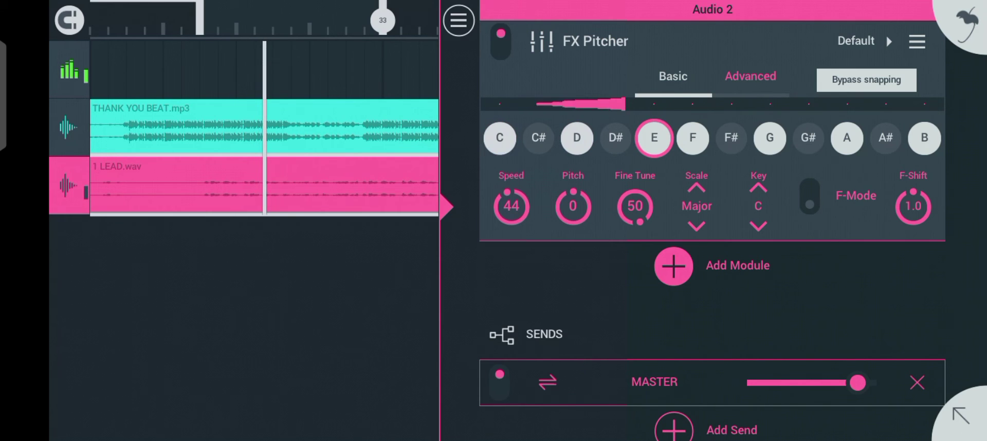
mouse_move(636, 207)
left_mouse_down()
mouse_move(655, 202)
mouse_move(634, 260)
mouse_move(652, 265)
left_mouse_up()
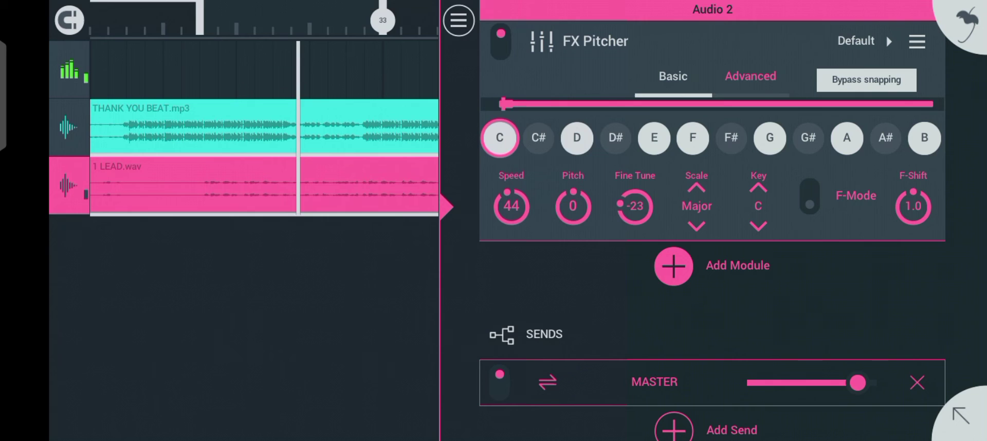
mouse_move(636, 205)
left_mouse_down()
mouse_move(744, 146)
mouse_move(703, 162)
left_mouse_up()
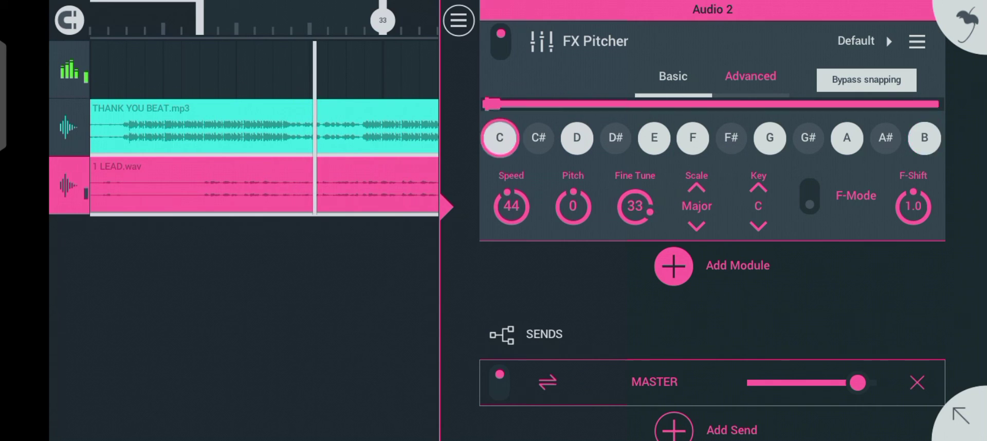
left_click_drag(636, 207, 674, 184)
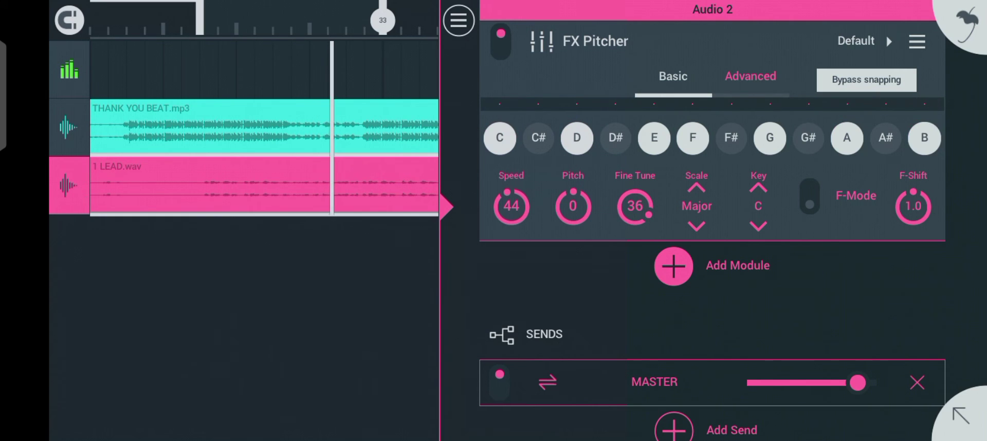
Restart playback and raise the Pitcher Pitch through 3 and 6 up to 8
left_click(199, 20)
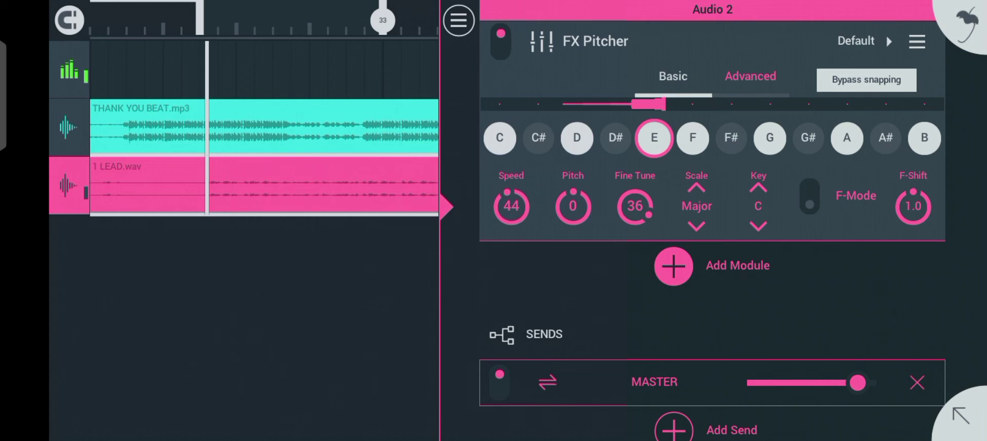
left_click_drag(580, 205, 641, 155)
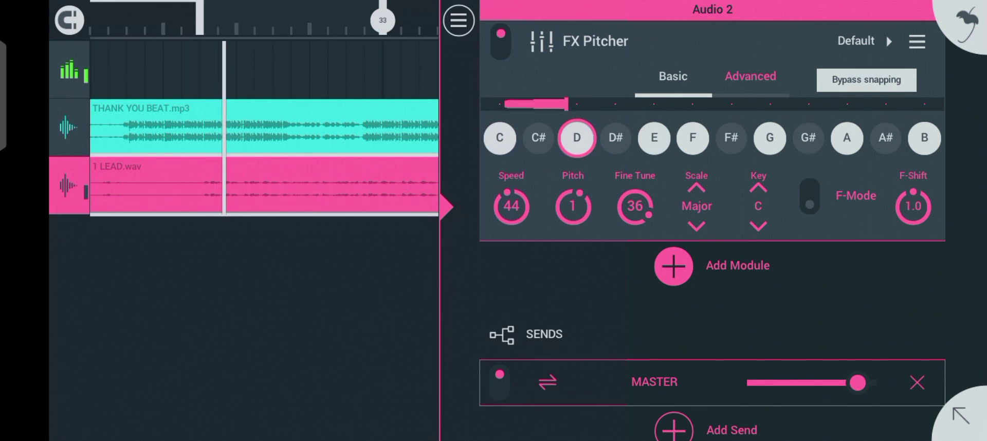
left_click_drag(573, 206, 635, 159)
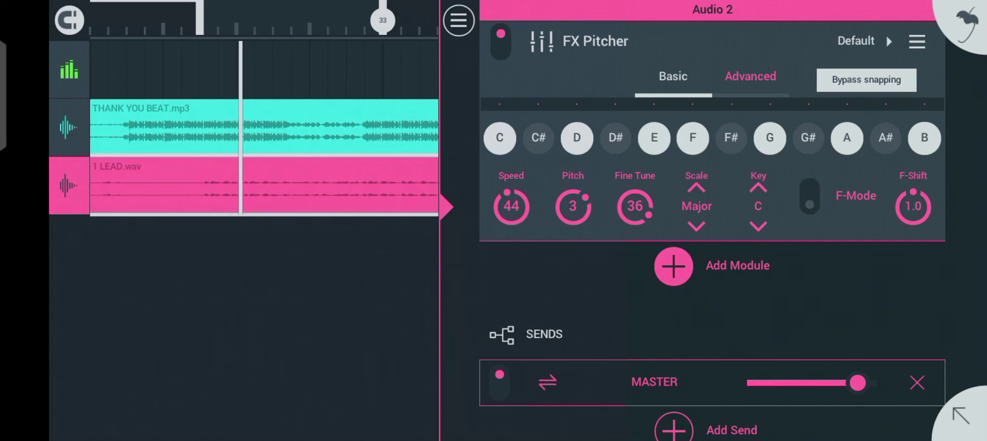
left_click_drag(576, 204, 591, 186)
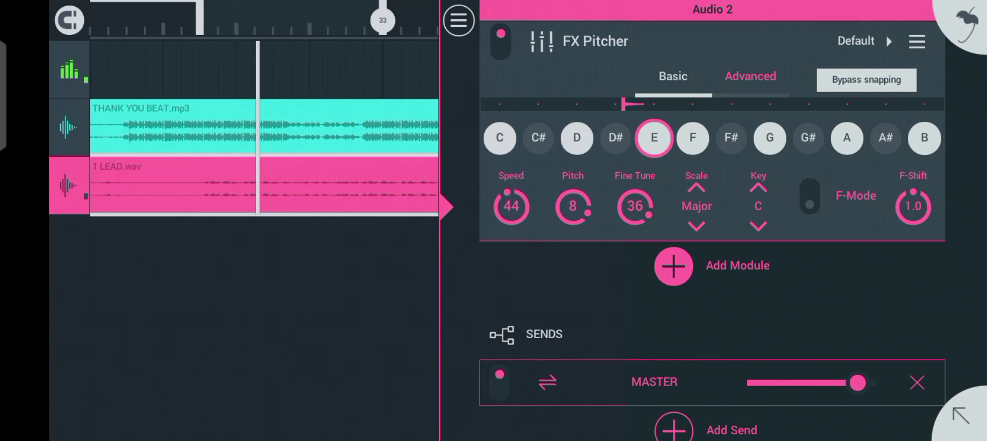
mouse_move(575, 205)
left_mouse_down()
mouse_move(586, 200)
mouse_move(589, 252)
left_mouse_up()
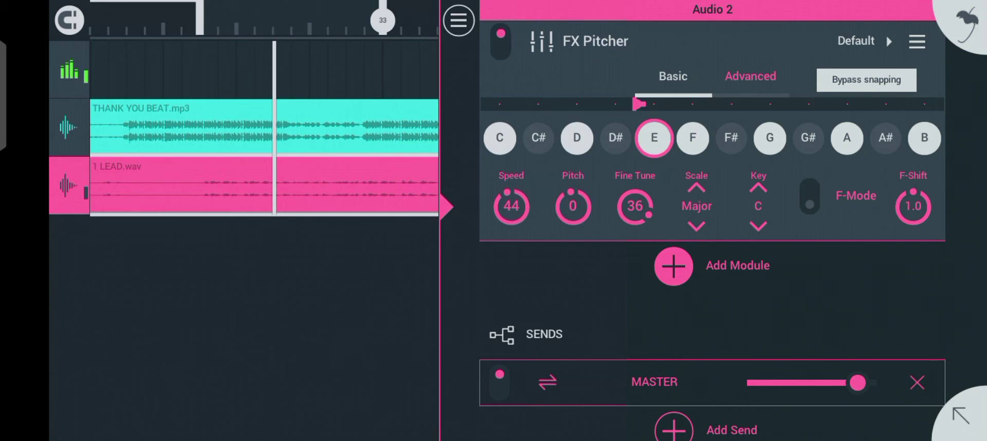
Lower the Pitch below zero through -2, -4 and -7 to -9
left_click_drag(573, 206, 589, 250)
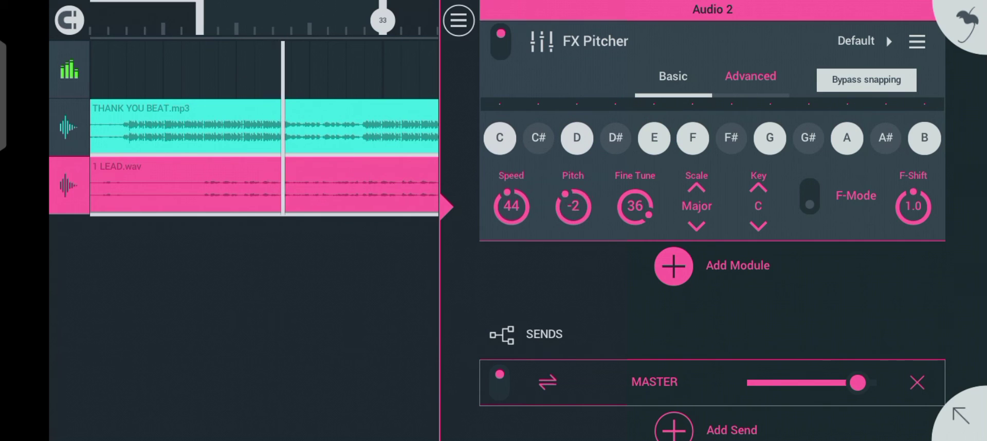
left_click_drag(576, 205, 584, 249)
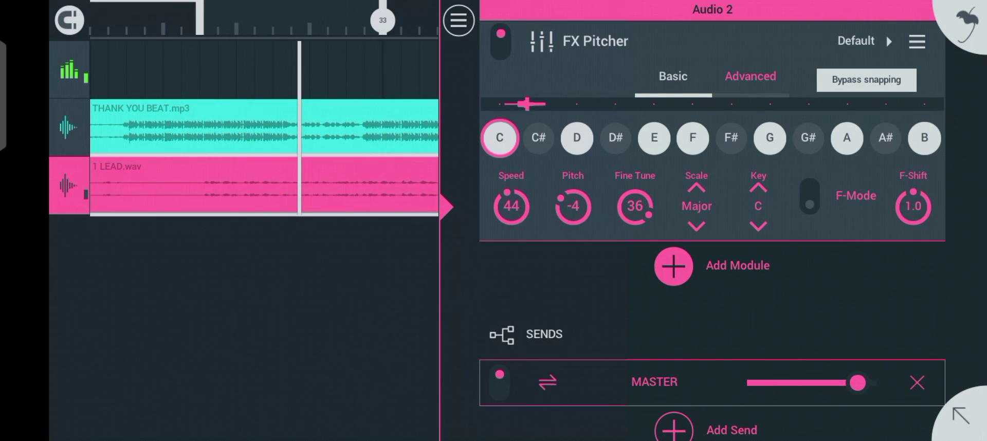
mouse_move(573, 206)
left_mouse_down()
mouse_move(568, 247)
mouse_move(589, 309)
left_mouse_up()
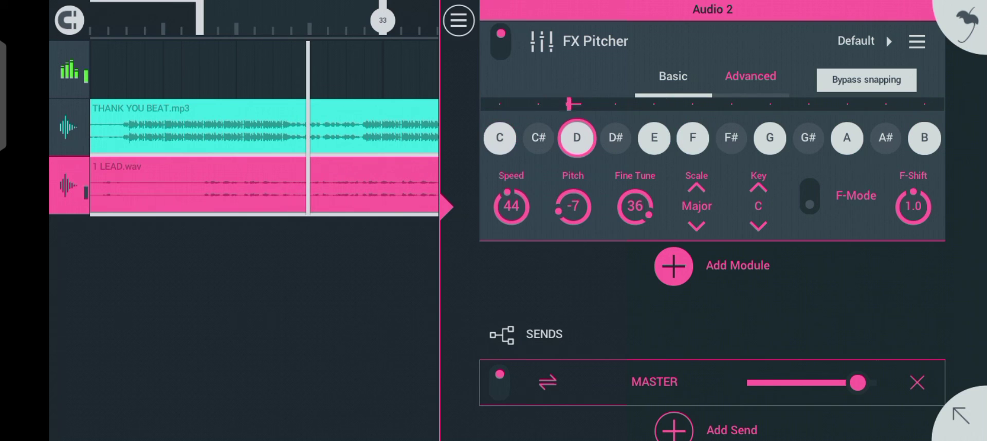
left_click_drag(573, 205, 605, 268)
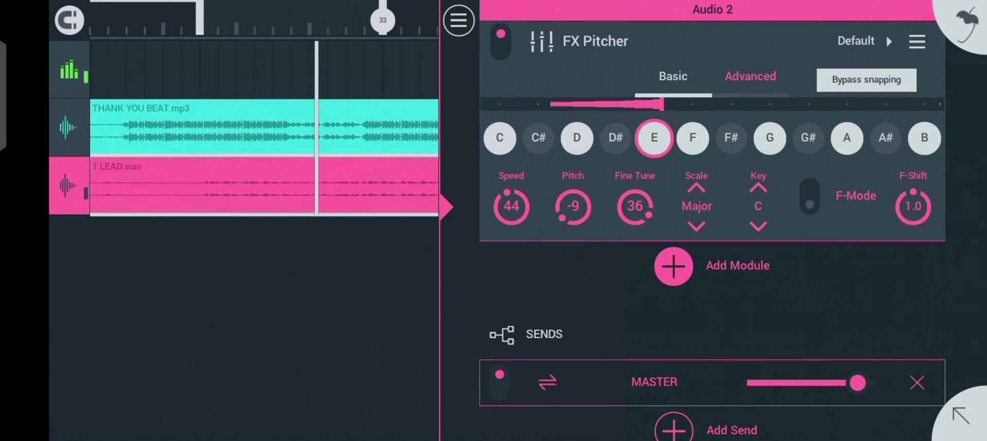
left_click(217, 57)
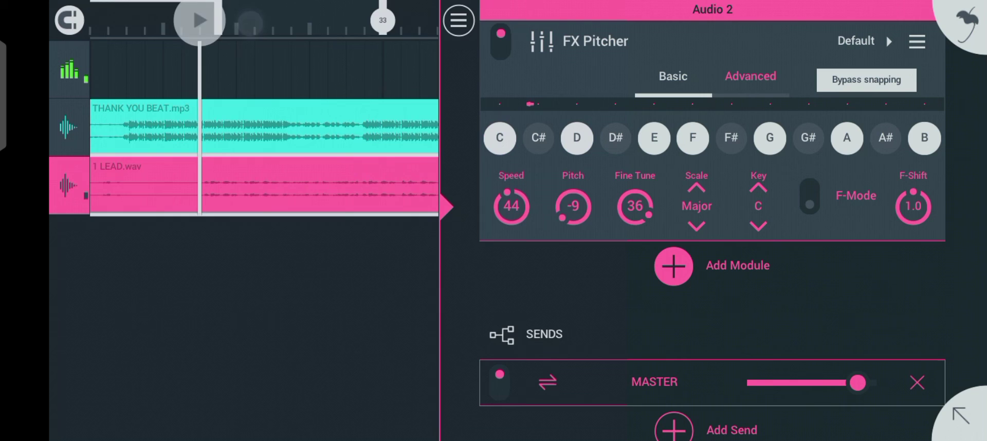
Move the song position back to an earlier point in the timeline
left_click_drag(199, 20, 134, 21)
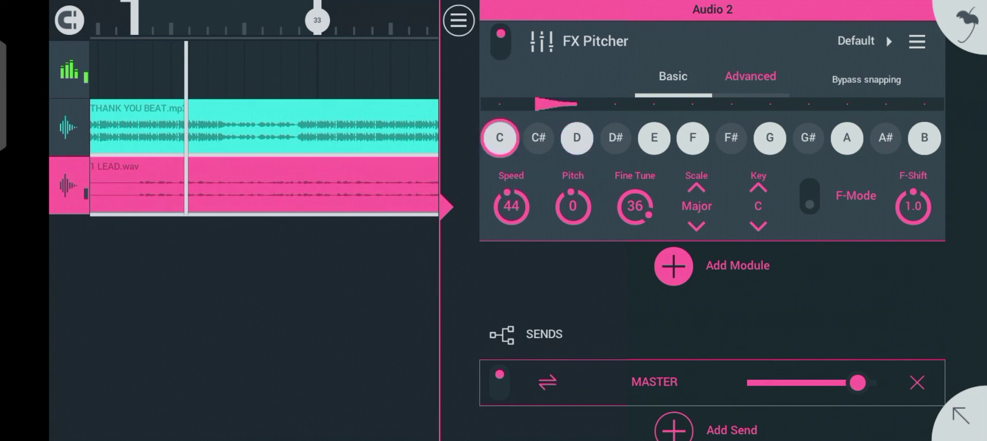
Halt the autotuned vocal and beat, returning the playhead to its start marker
key("space")
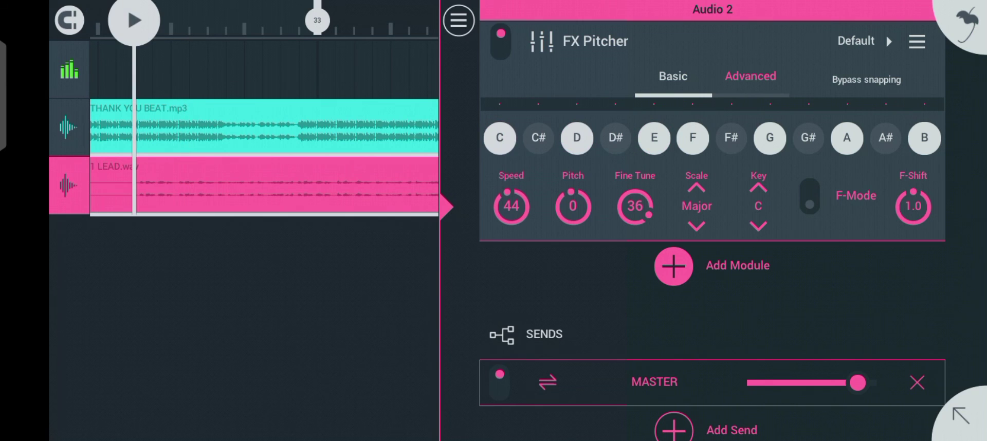